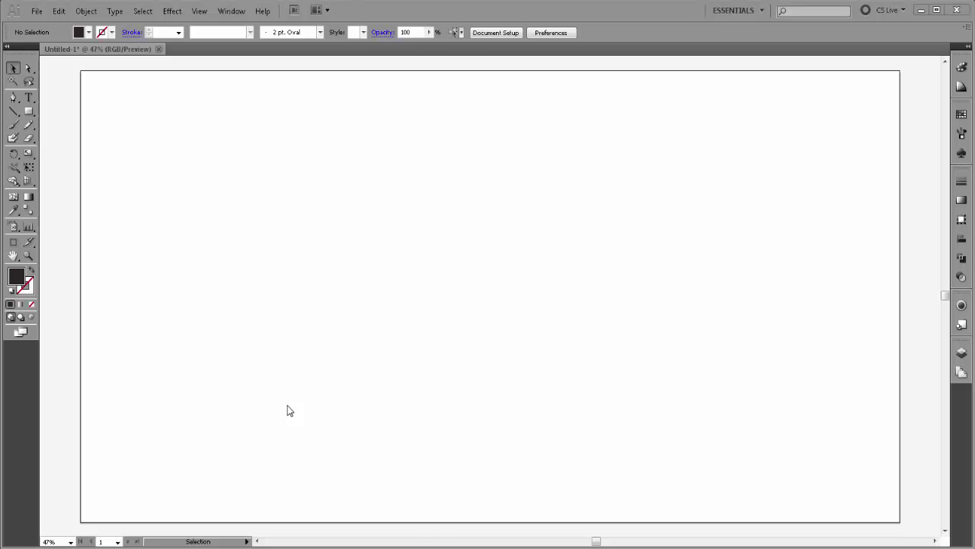
Draw a dark filled circle about 557 pt wide outward from the page centre.
left_click_drag(29, 111, 50, 141)
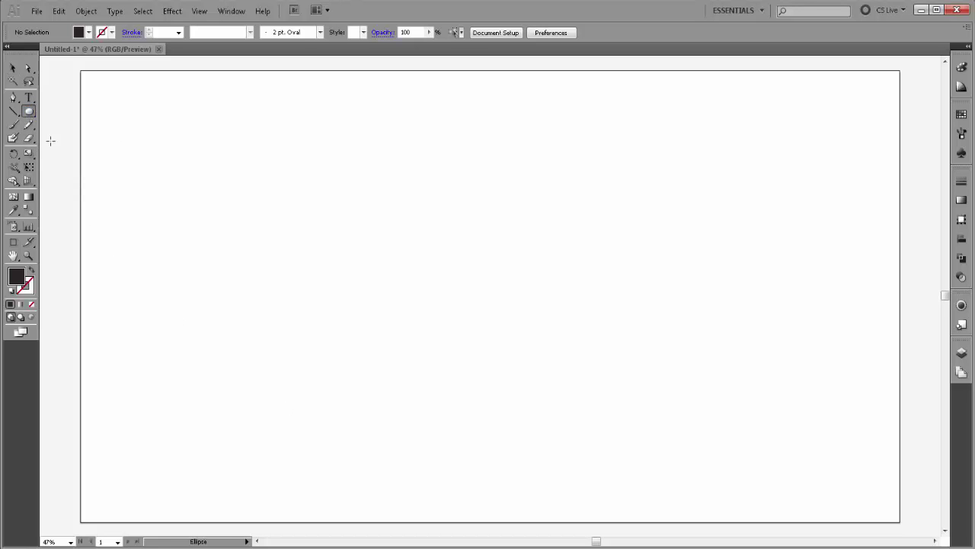
left_click_drag(452, 254, 532, 314)
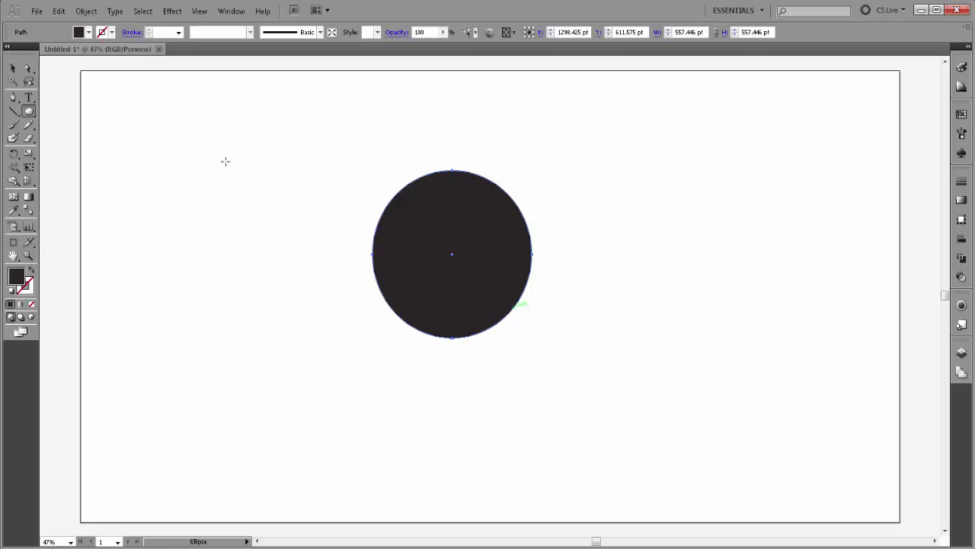
left_click(12, 70)
Set the fill colour to red from the swatches.
left_click(92, 63)
left_click(89, 32)
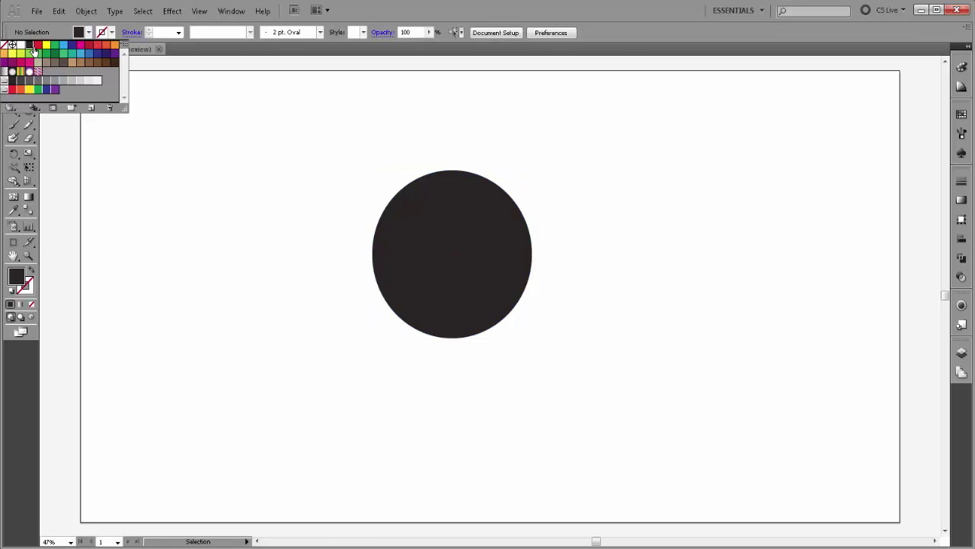
left_click(36, 46)
left_click(151, 182)
Pen a closed curved band from the circle's upper-left edge to its centre, then select it.
left_click(13, 98)
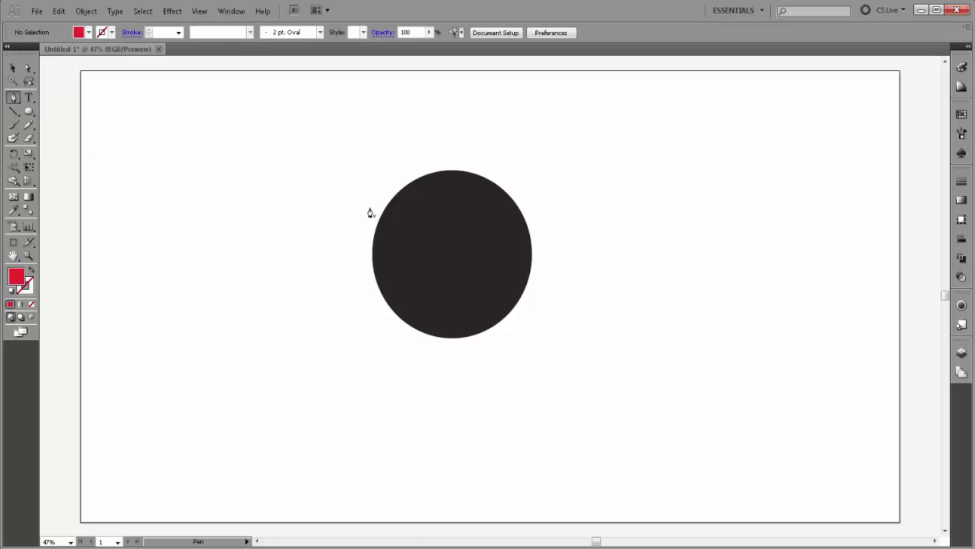
left_click(369, 206)
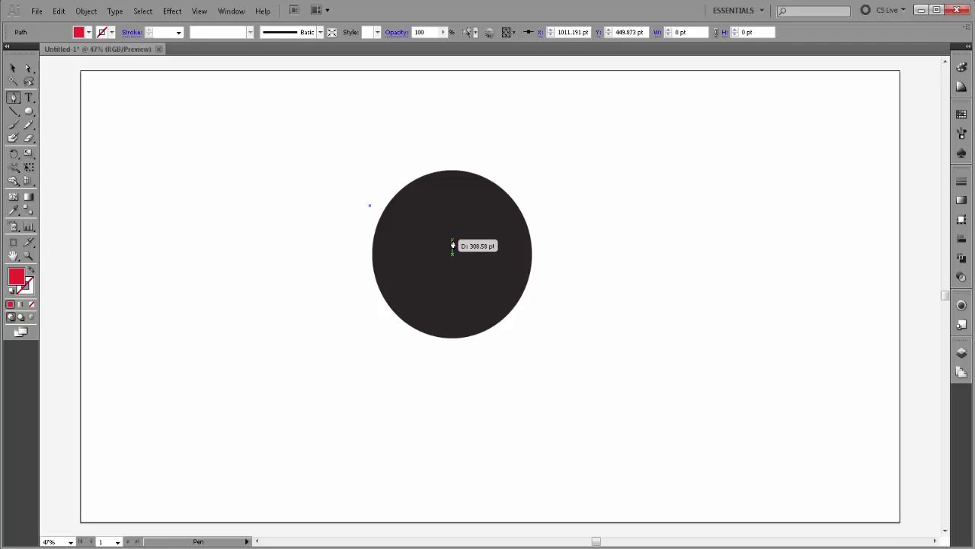
left_click_drag(451, 239, 517, 235)
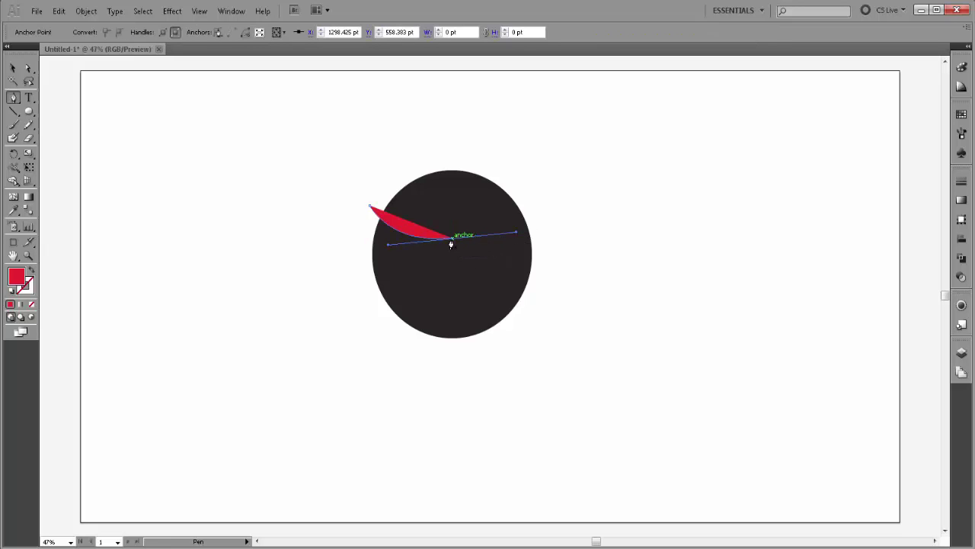
left_click_drag(451, 244, 451, 261)
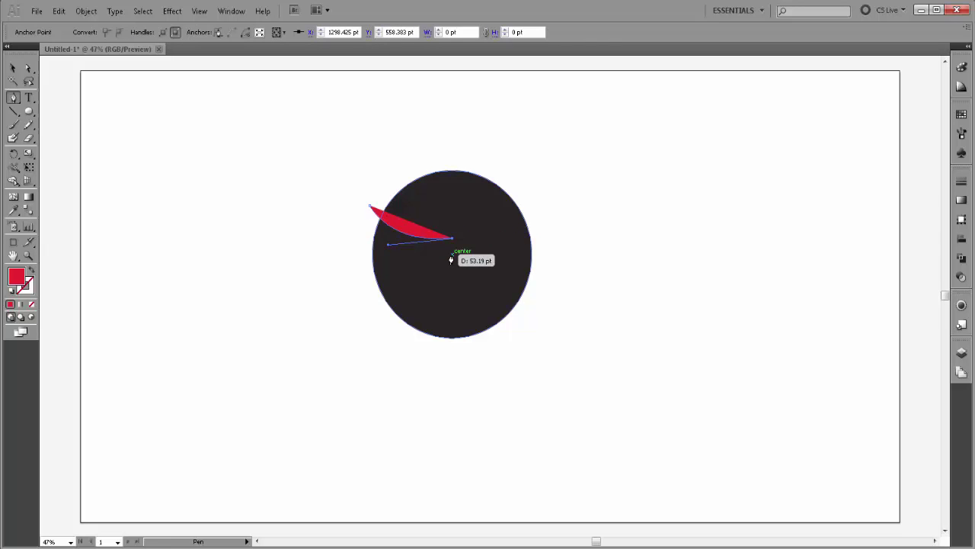
left_click(451, 257)
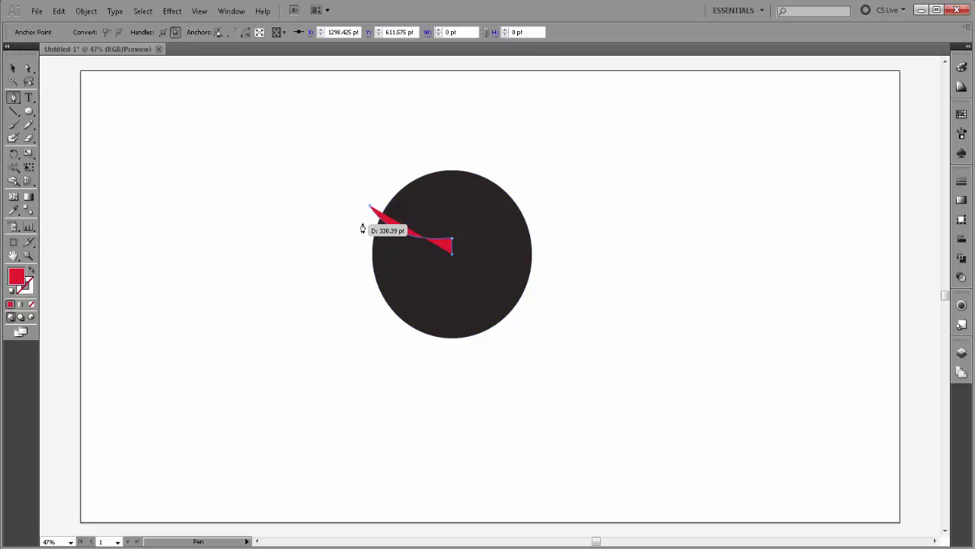
mouse_move(363, 222)
left_mouse_down()
mouse_move(353, 195)
mouse_move(328, 181)
left_mouse_up()
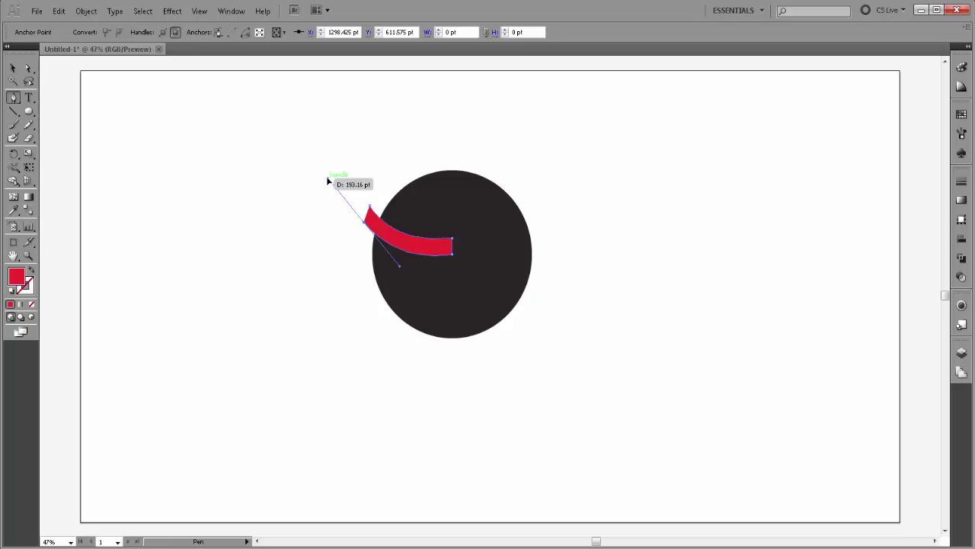
left_click(364, 228)
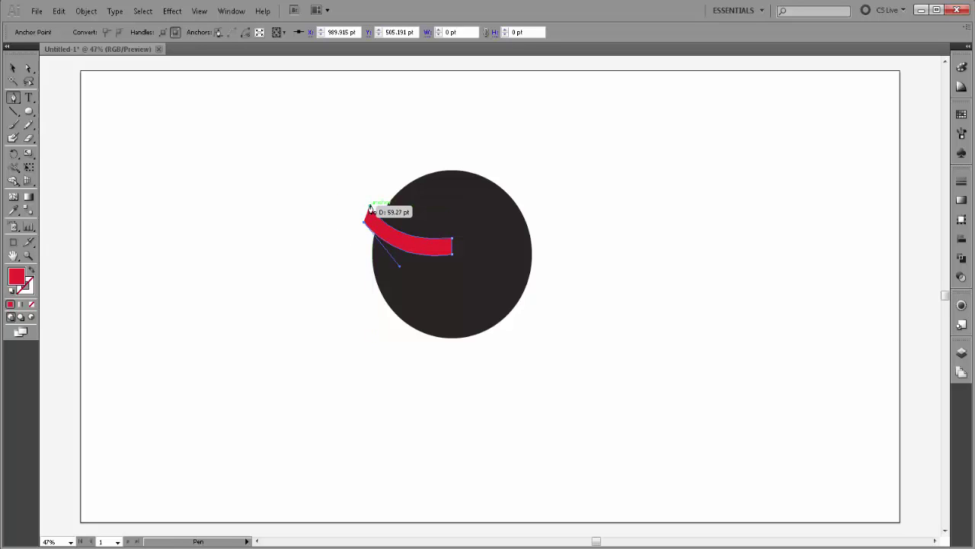
left_click(13, 69)
left_click(378, 228)
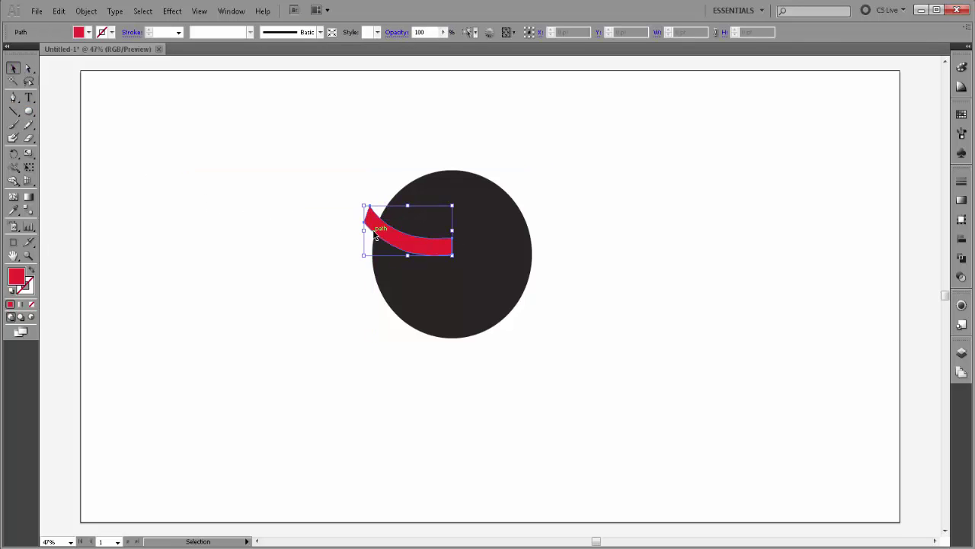
Make a horizontally reflected copy of the red band.
right_click(374, 230)
mouse_move(412, 401)
left_click(531, 448)
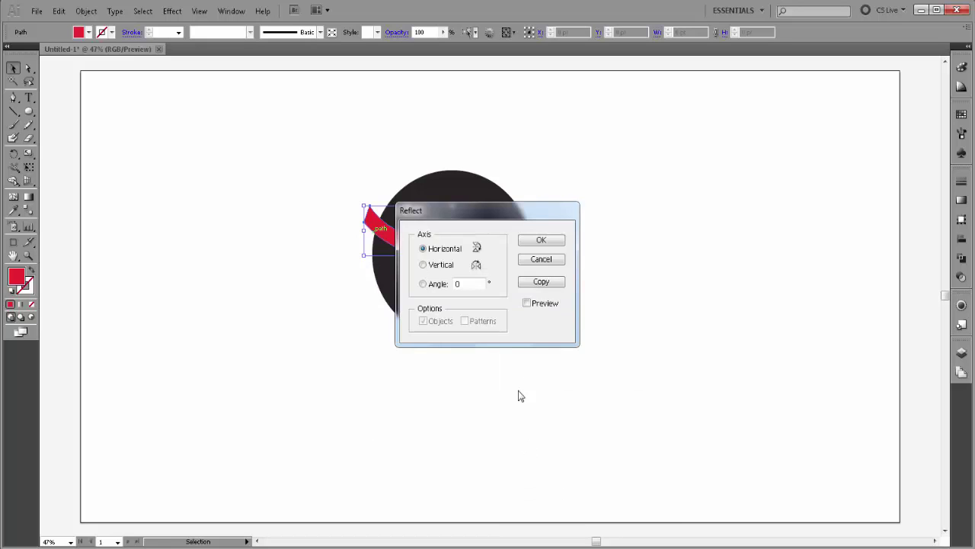
left_click(541, 282)
Flip the copy on the vertical axis and join it to the band's right end.
right_click(386, 222)
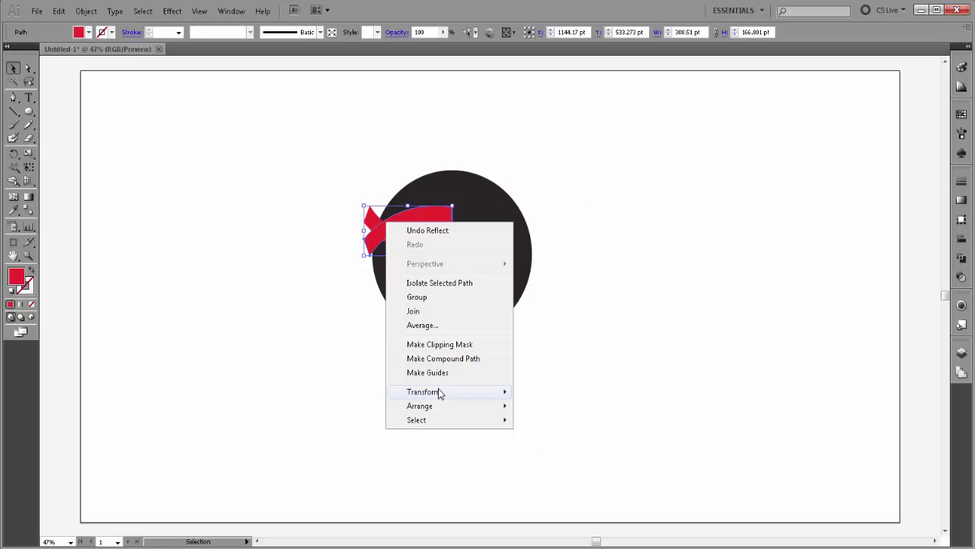
mouse_move(423, 391)
left_click(568, 440)
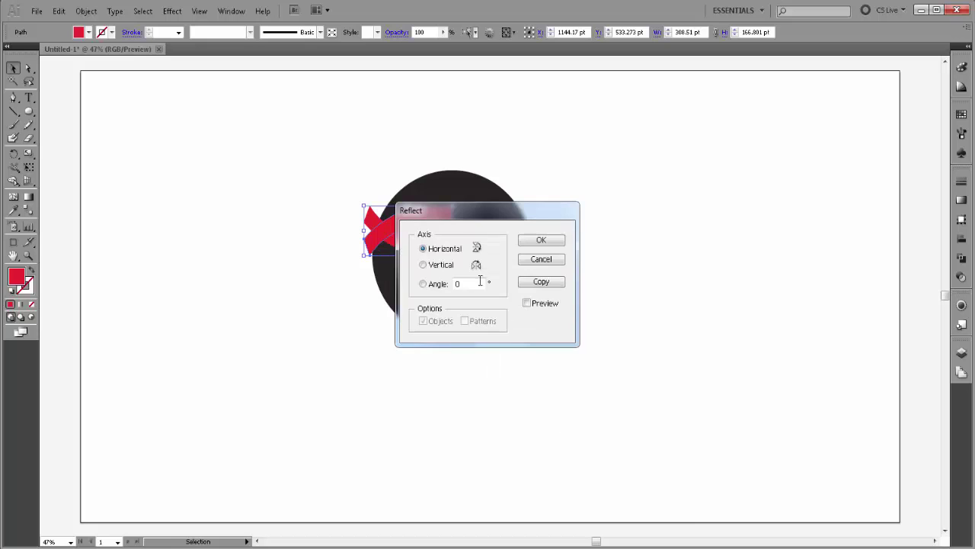
left_click(422, 264)
left_click(560, 245)
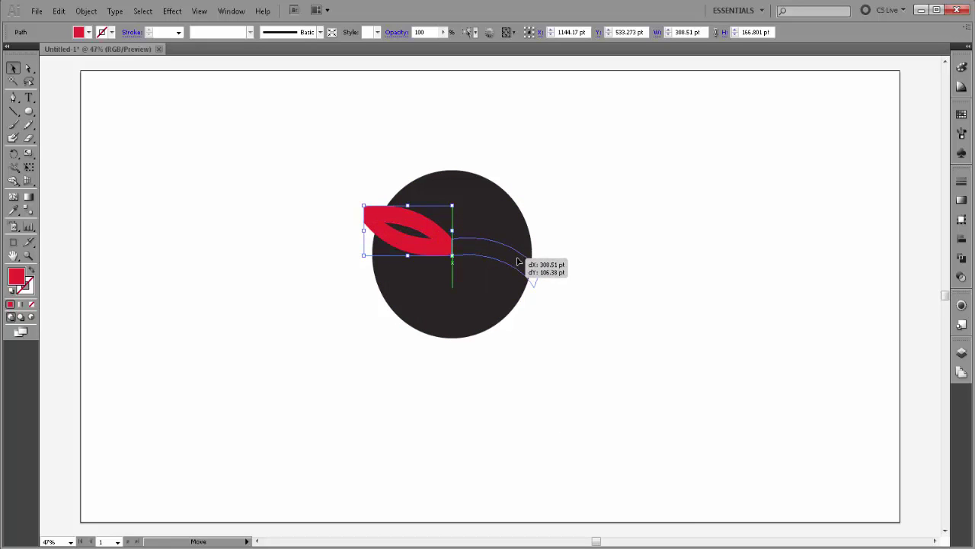
left_click_drag(428, 230, 518, 261)
left_click(602, 277)
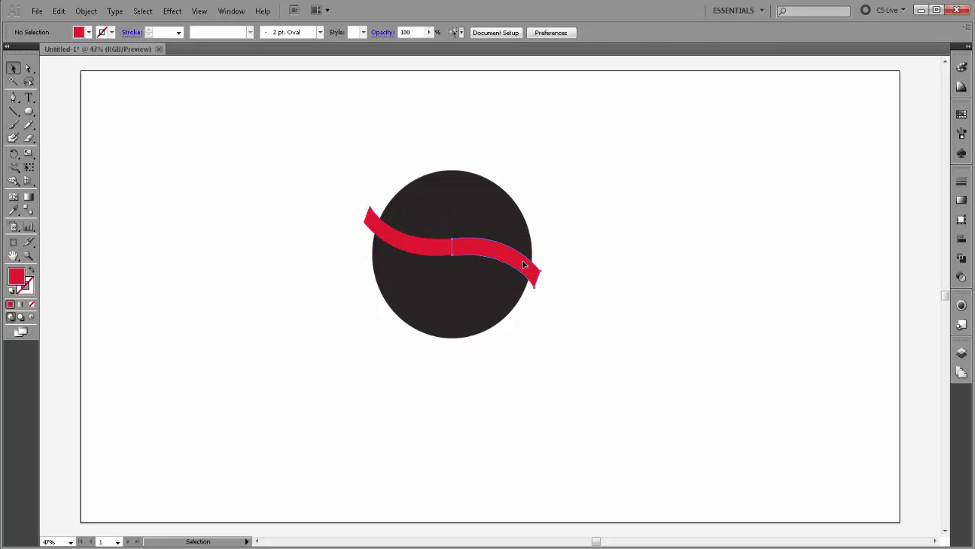
left_click(524, 263)
Nudge the right half up 1 pt, unite both halves, and apply a white-to-black linear gradient.
key("Up")
left_click(442, 250, "shift")
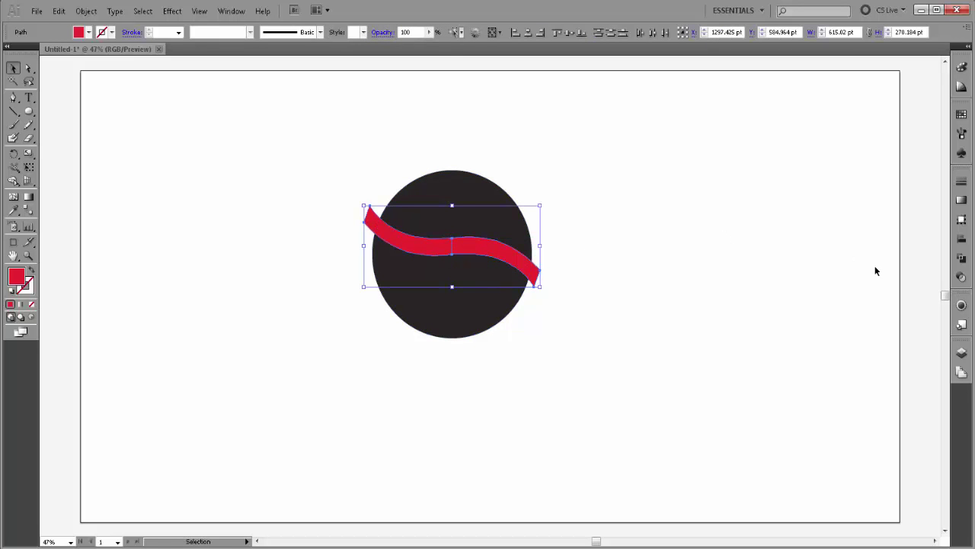
left_click(962, 258)
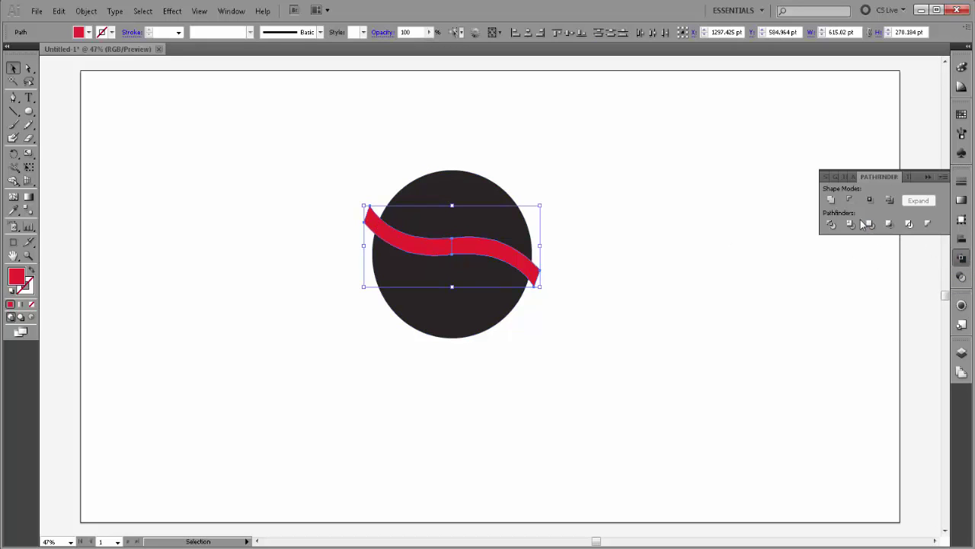
left_click(830, 199)
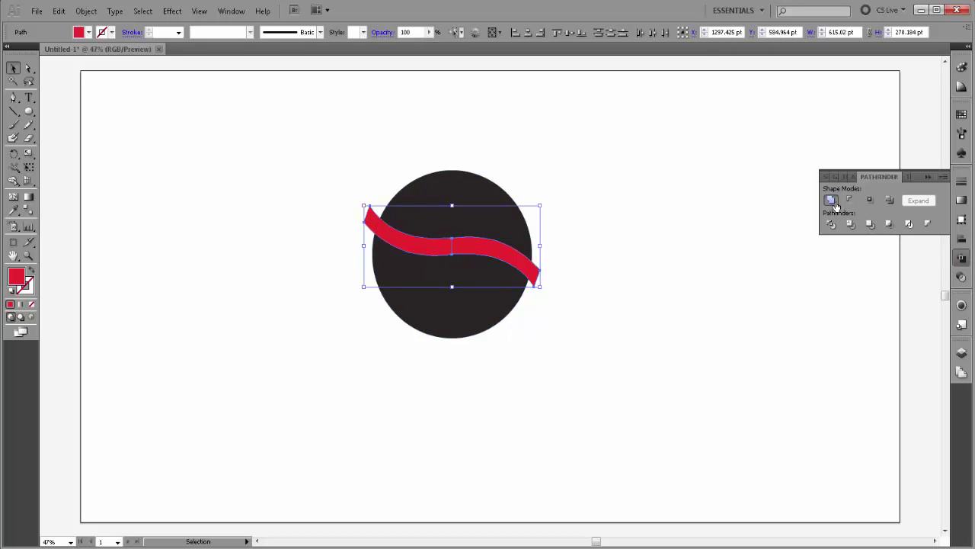
left_click(930, 181)
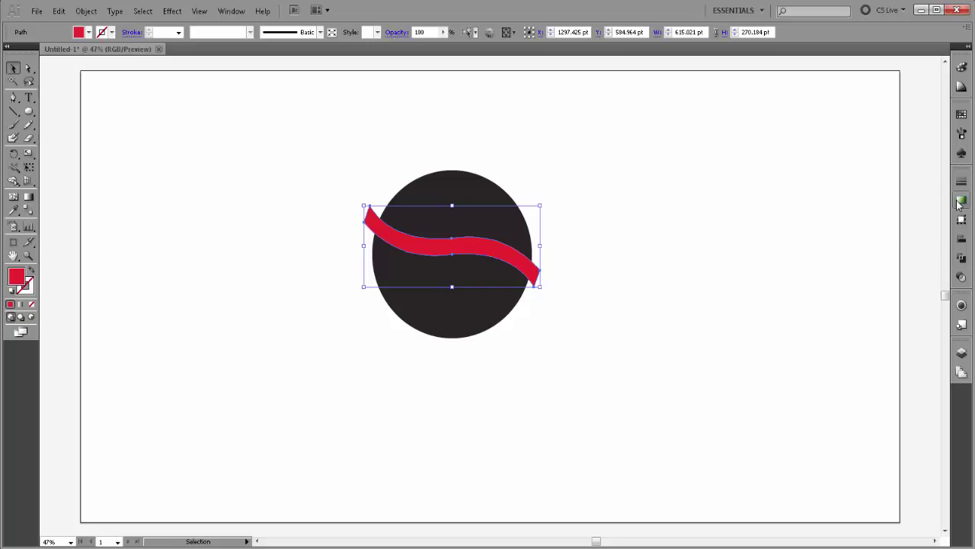
left_click(961, 200)
left_click(910, 233)
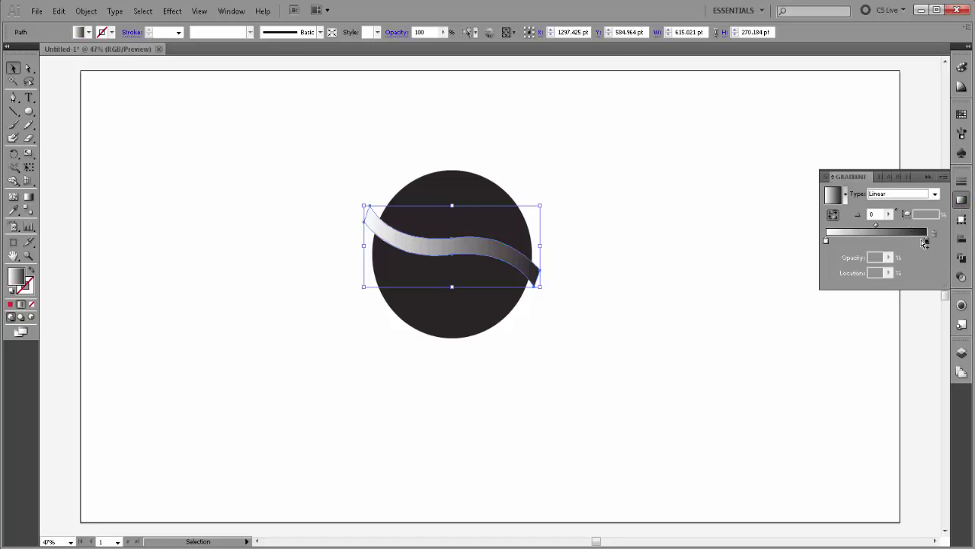
Shift the dark gradient stop toward the middle and add a red stop at the right end.
left_click_drag(927, 241, 882, 244)
left_click(922, 243)
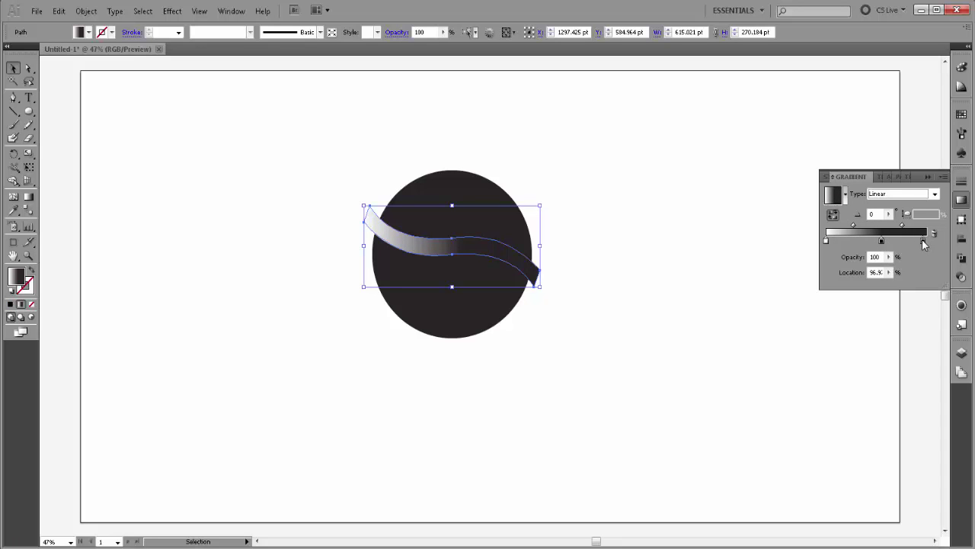
double_click(924, 241)
left_click(856, 270)
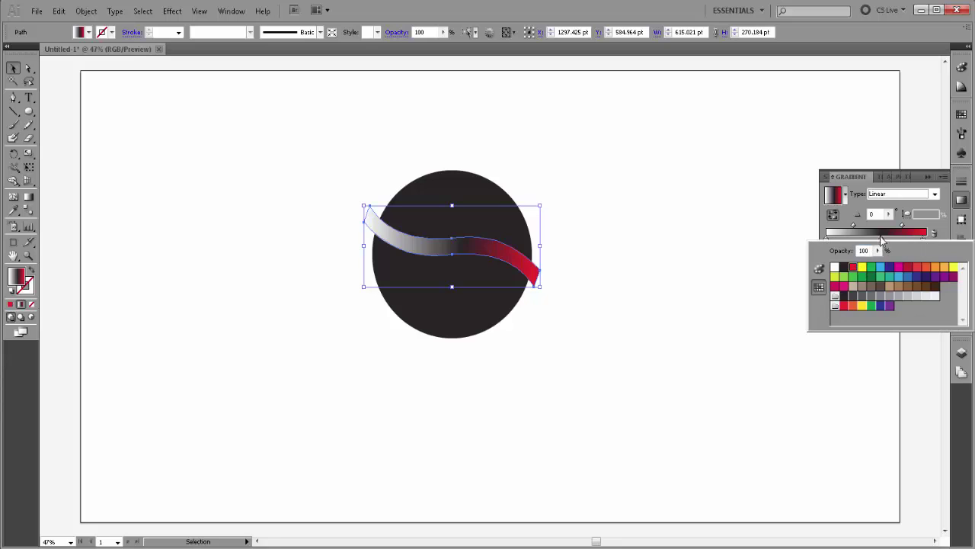
left_click(944, 234)
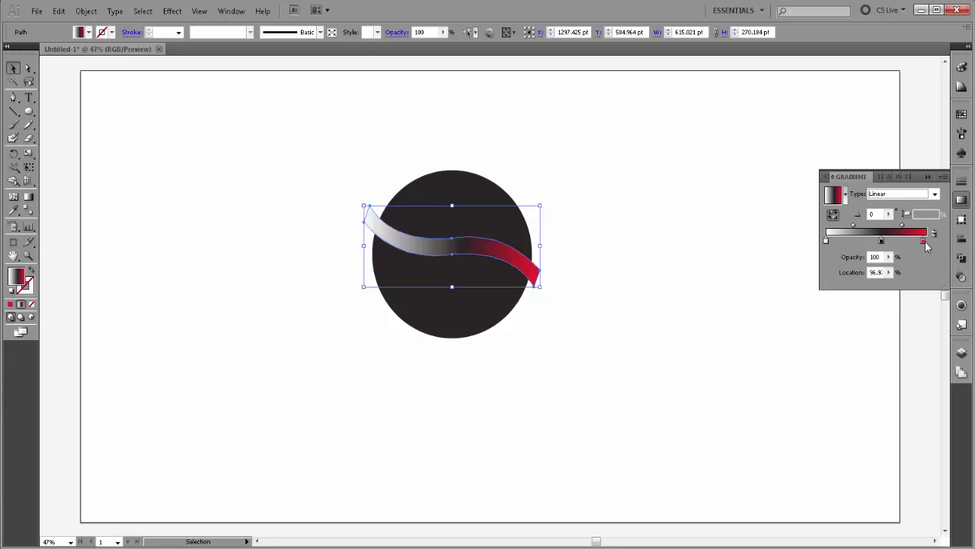
left_click_drag(925, 242, 931, 243)
Make the left gradient stop red and nudge the middle dark stop slightly left.
double_click(827, 242)
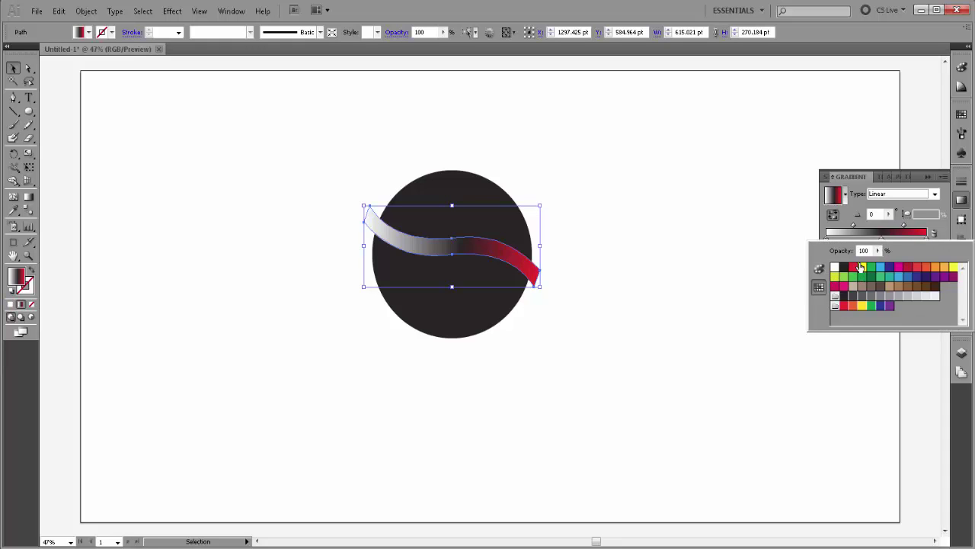
left_click(854, 267)
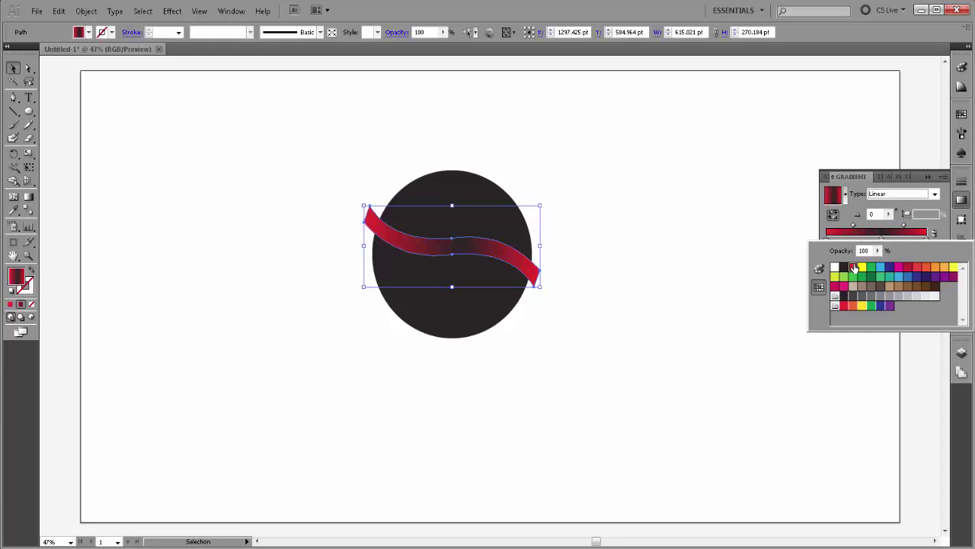
left_click(854, 214)
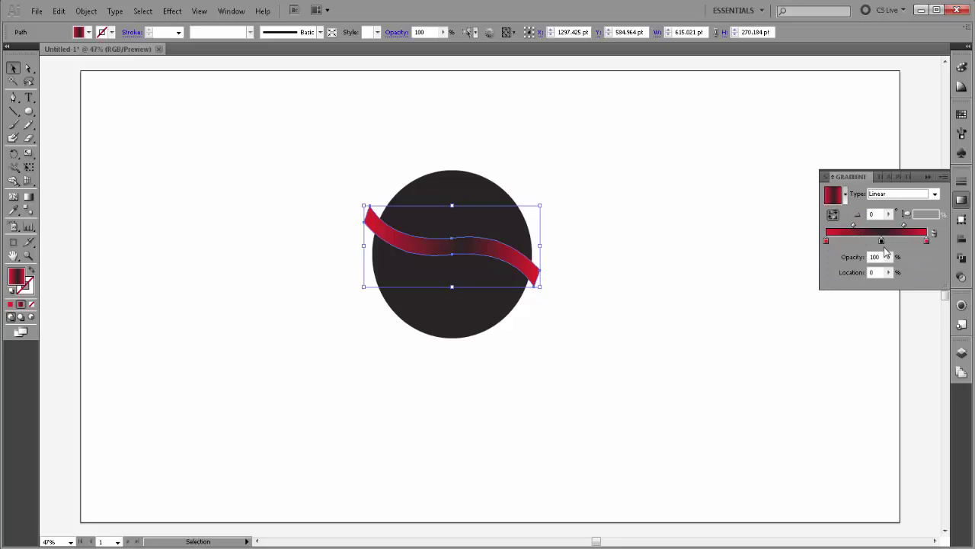
left_click_drag(878, 240, 877, 241)
left_click(927, 179)
left_click(722, 228)
left_click(519, 263)
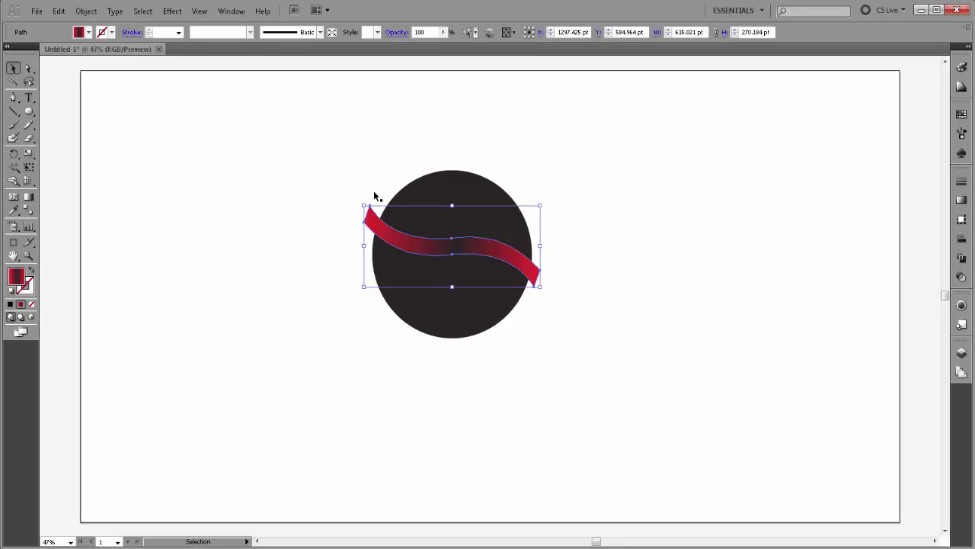
Paste a duplicate ribbon in front, move it lower, and centre both ribbons horizontally.
left_click(58, 10)
left_click(61, 77)
left_click(59, 11)
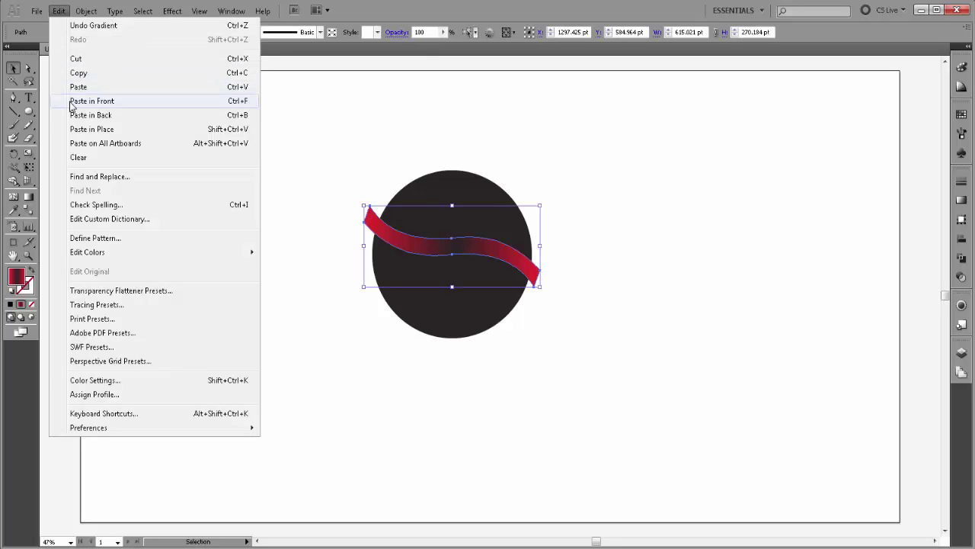
left_click(71, 102)
left_click_drag(435, 253, 431, 273)
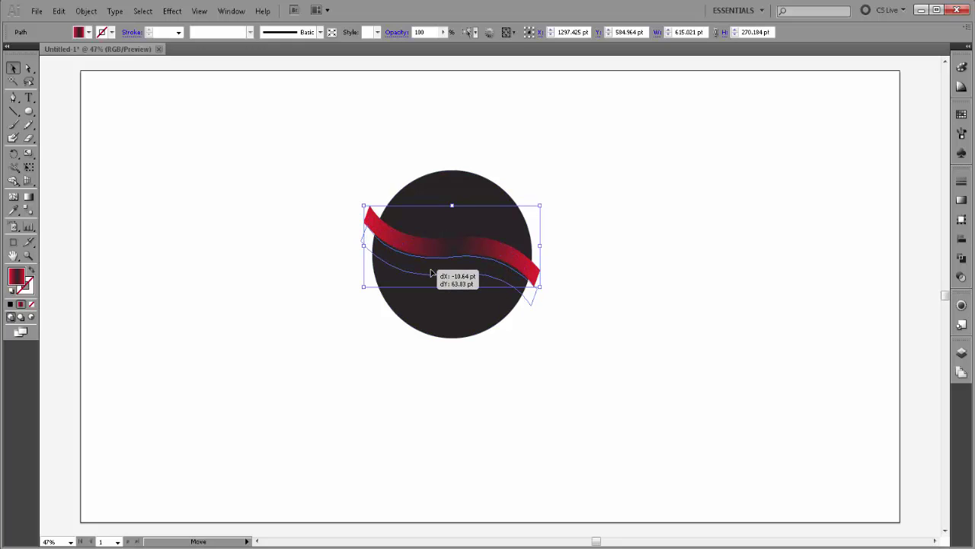
left_click_drag(431, 273, 433, 278)
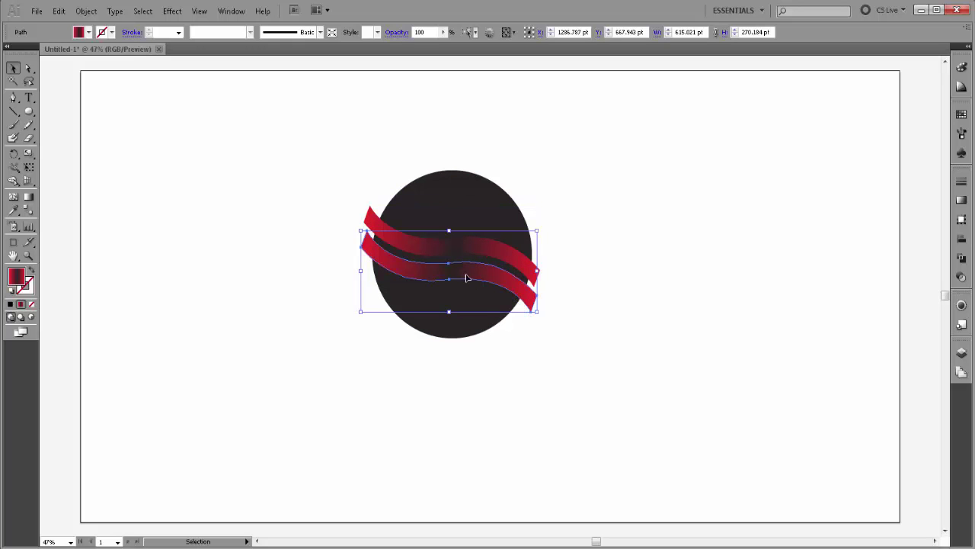
left_click(471, 251, "shift")
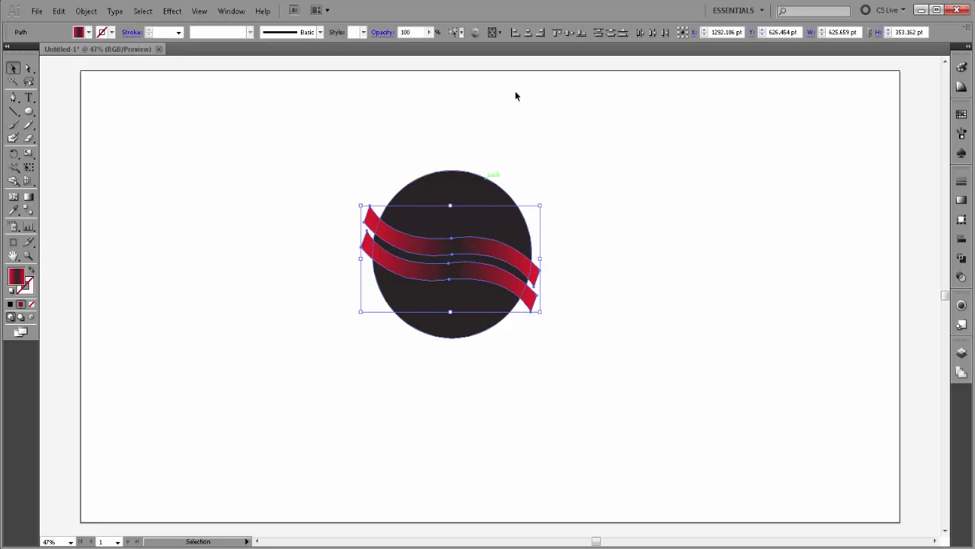
left_click(530, 33)
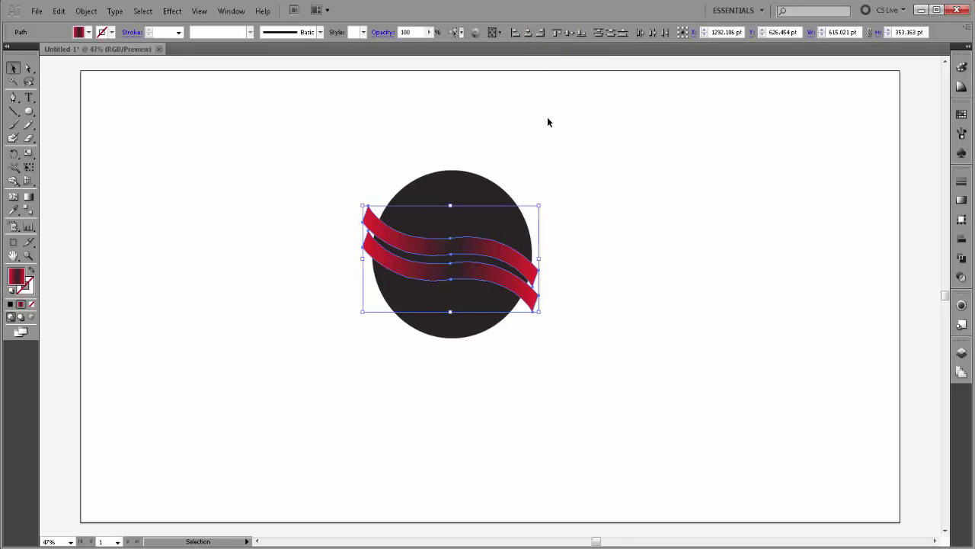
Rotate a copy of both ribbons by 90° and select all four ribbons.
right_click(460, 245)
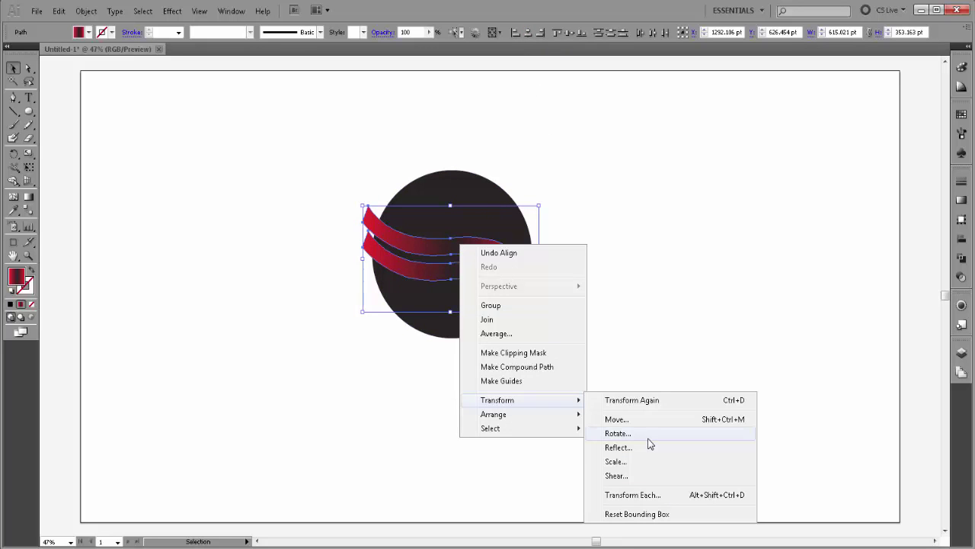
mouse_move(497, 400)
left_click(649, 442)
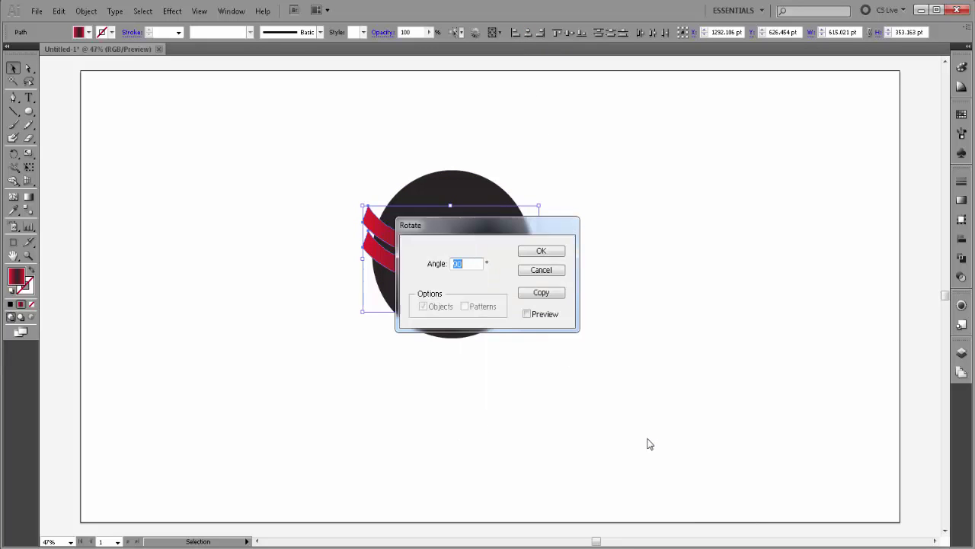
left_click(541, 294)
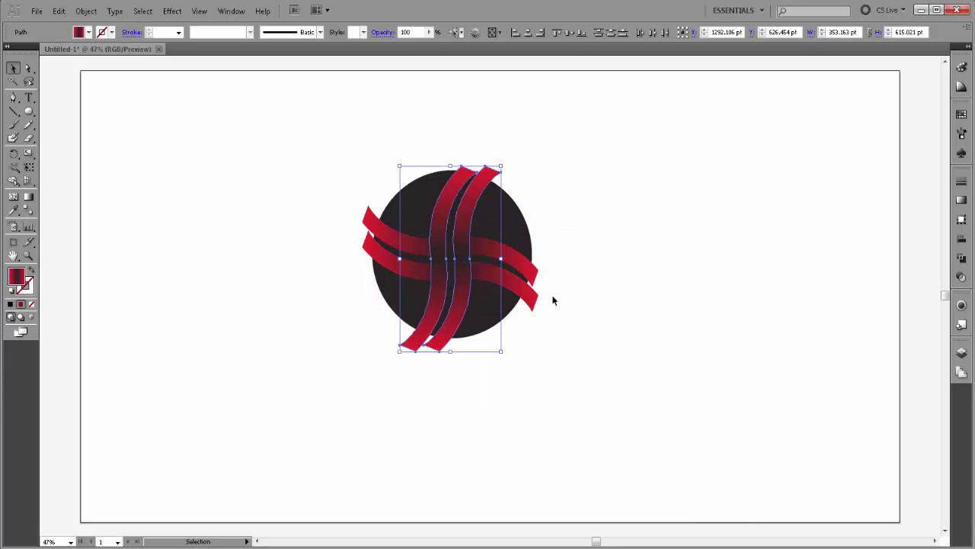
left_click(530, 270, "shift")
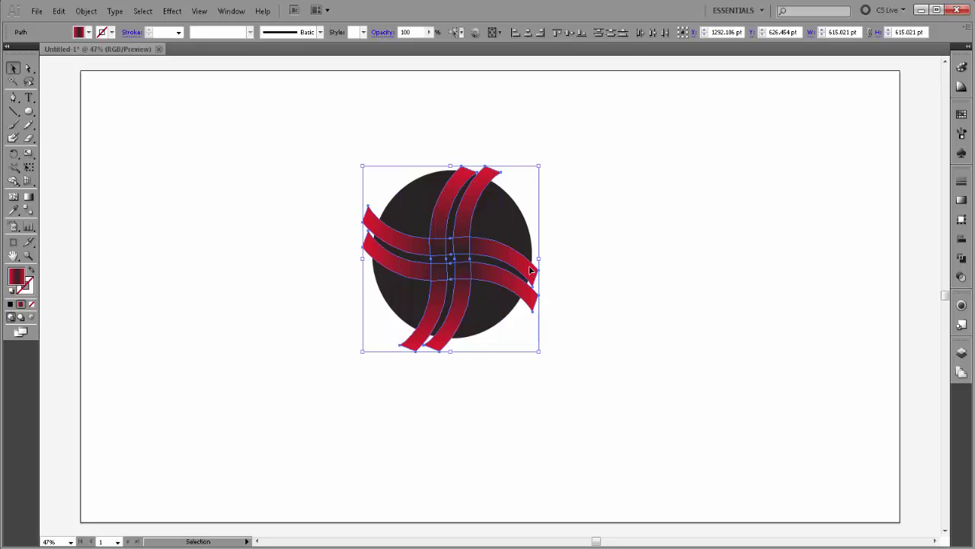
Create wider offset path outlines around the four ribbons.
left_click(86, 11)
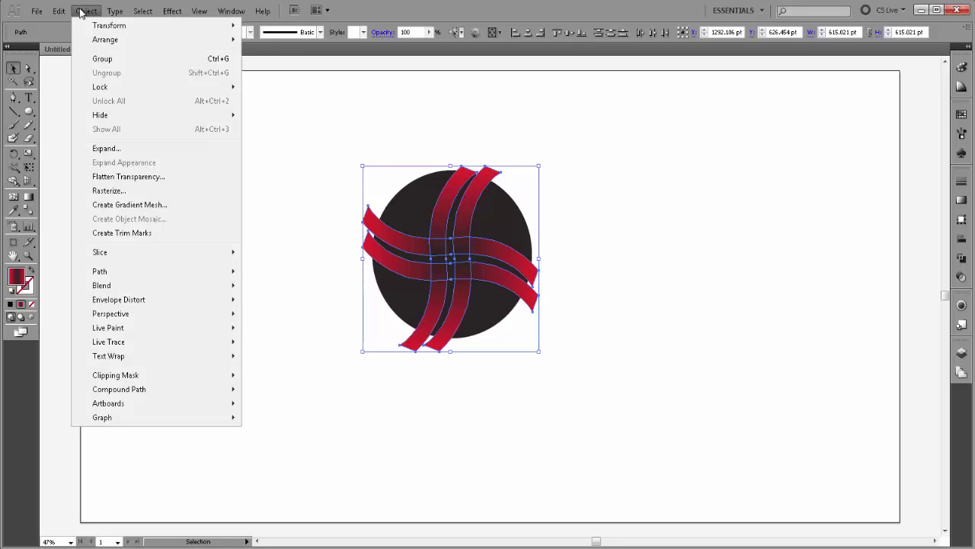
mouse_move(100, 271)
left_click(304, 325)
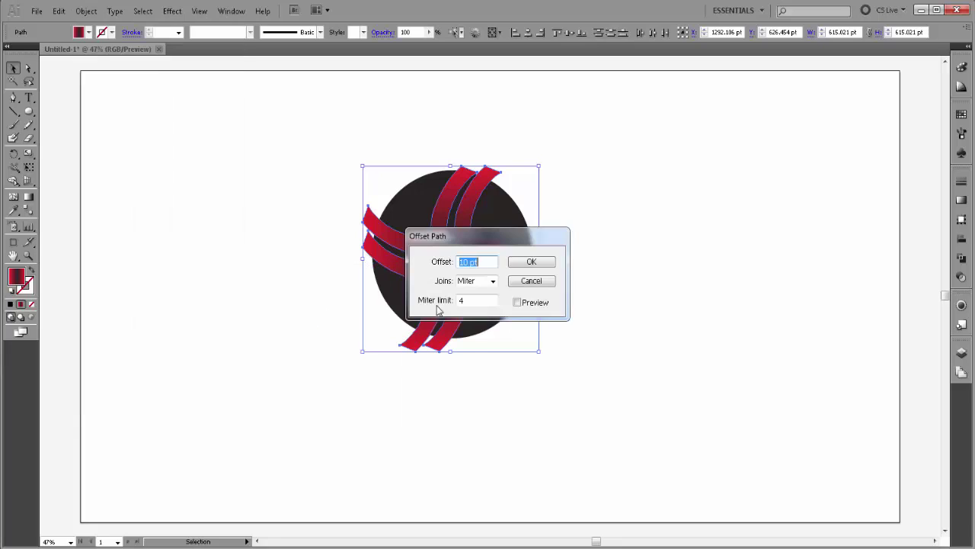
left_click(525, 264)
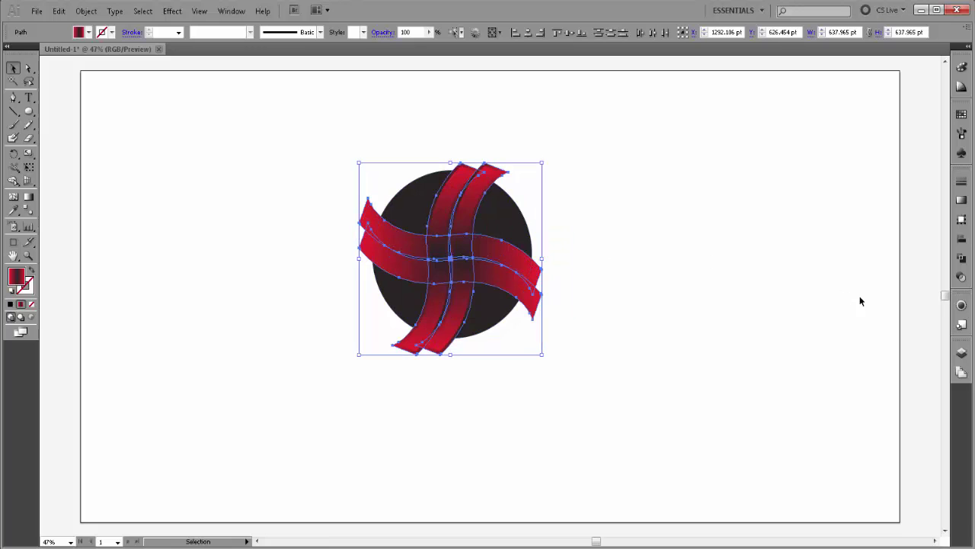
Hide the original ribbon paths in Layers and marquee-select the circle and widened shapes.
left_click(961, 352)
left_click(827, 374)
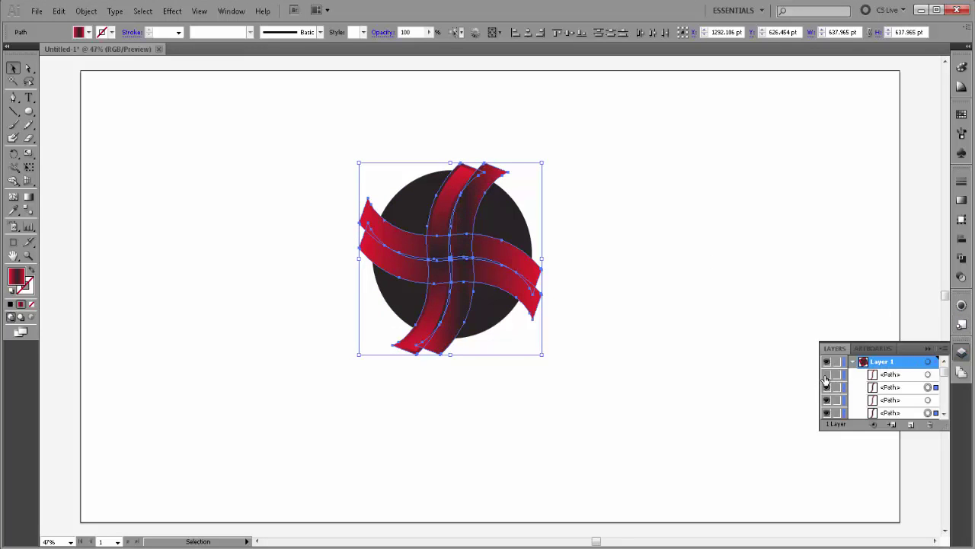
left_click(827, 400)
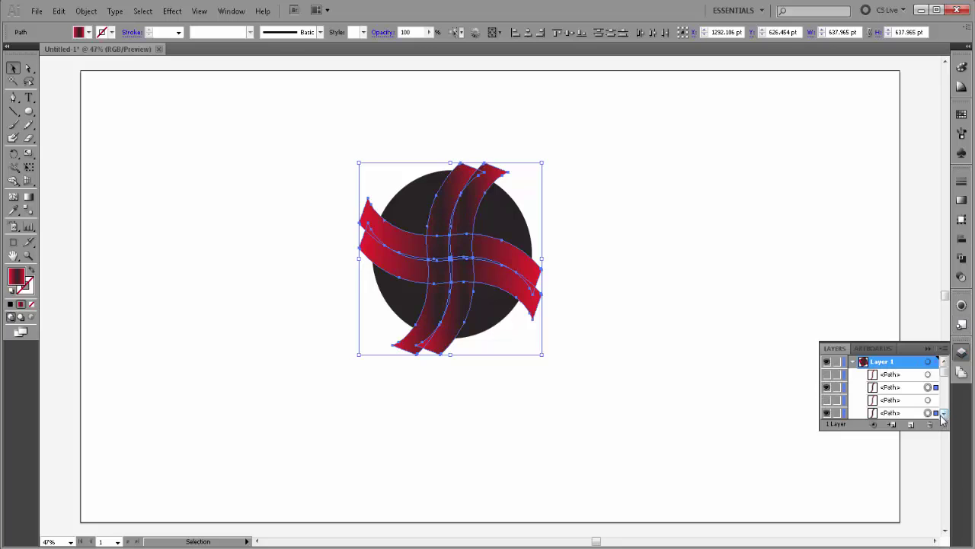
left_click(943, 413)
left_click(943, 413)
left_click(943, 413)
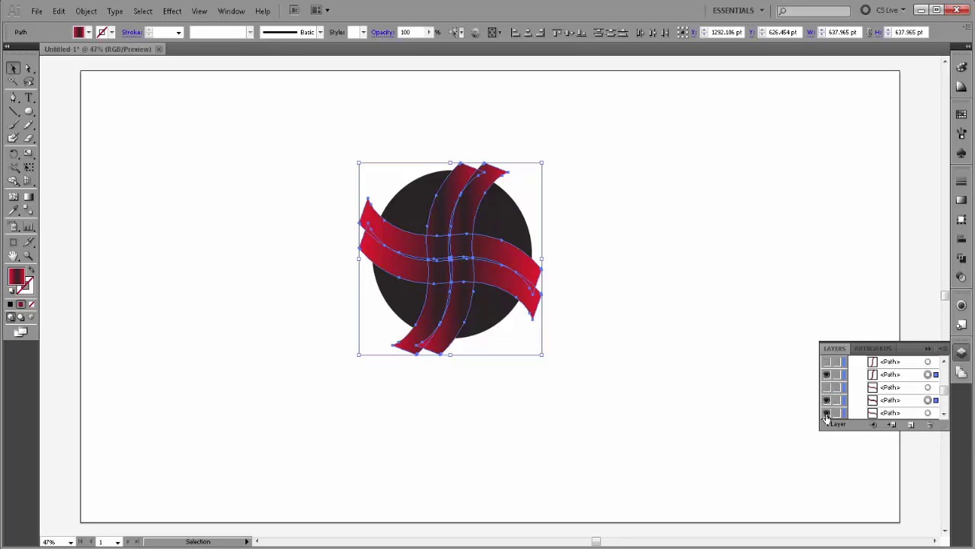
left_click(927, 348)
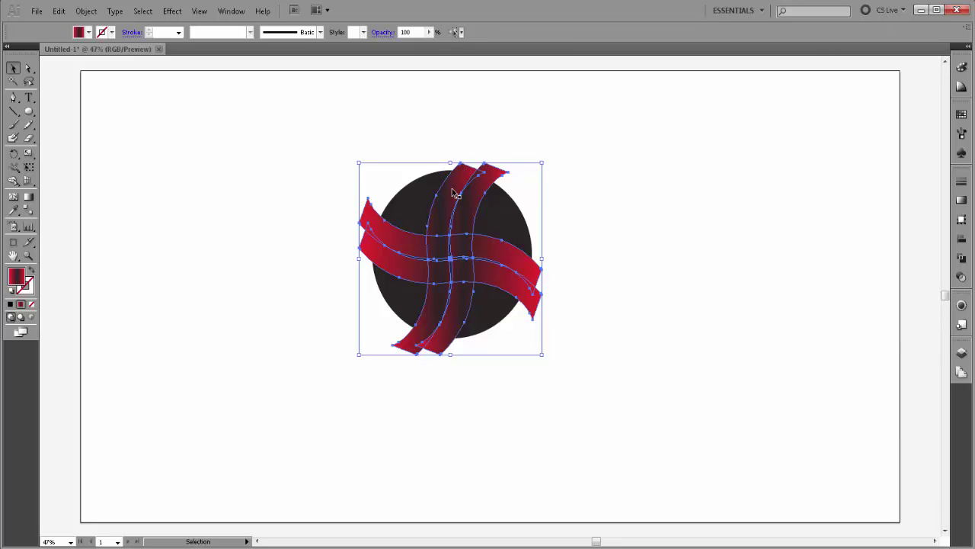
left_click_drag(357, 149, 531, 328)
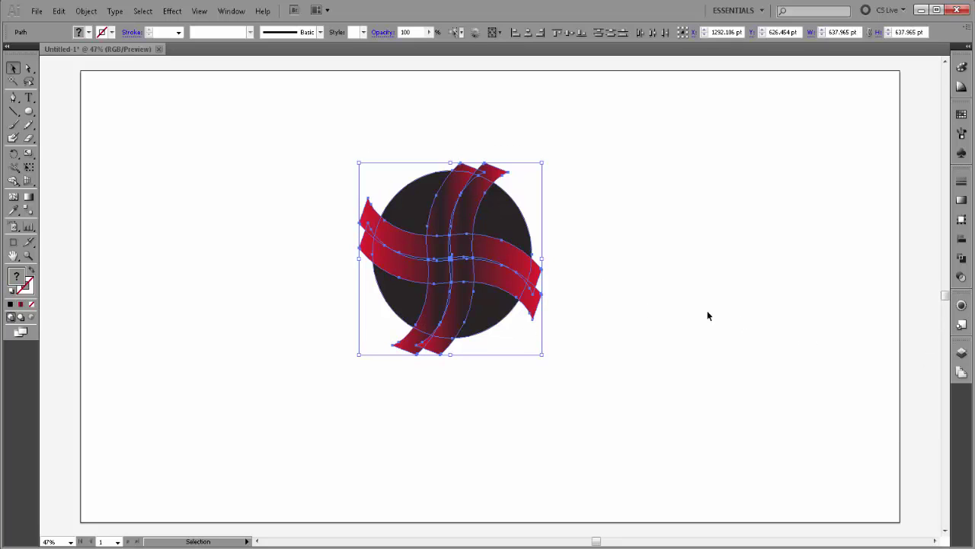
Subtract the widened shapes from the dark circle with Pathfinder Minus Front.
left_click(961, 258)
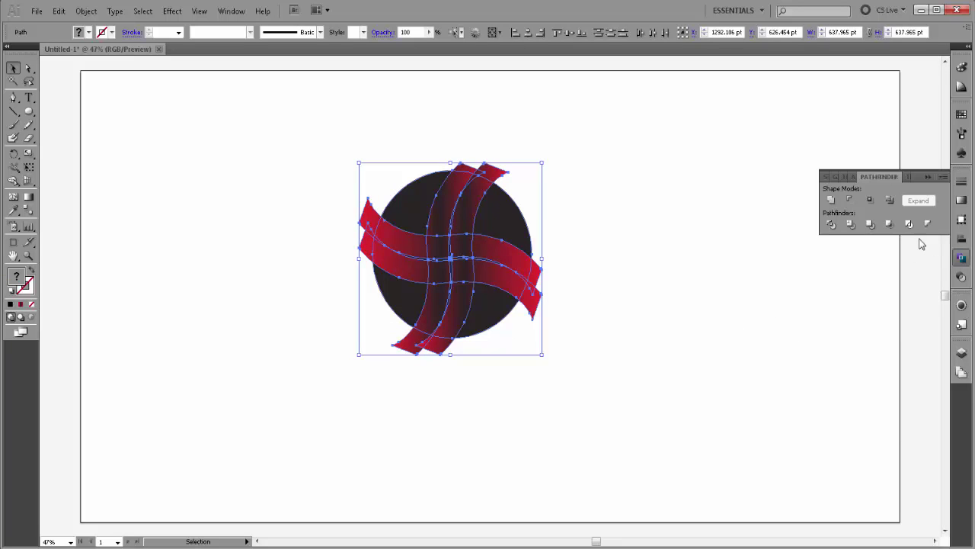
left_click(850, 202)
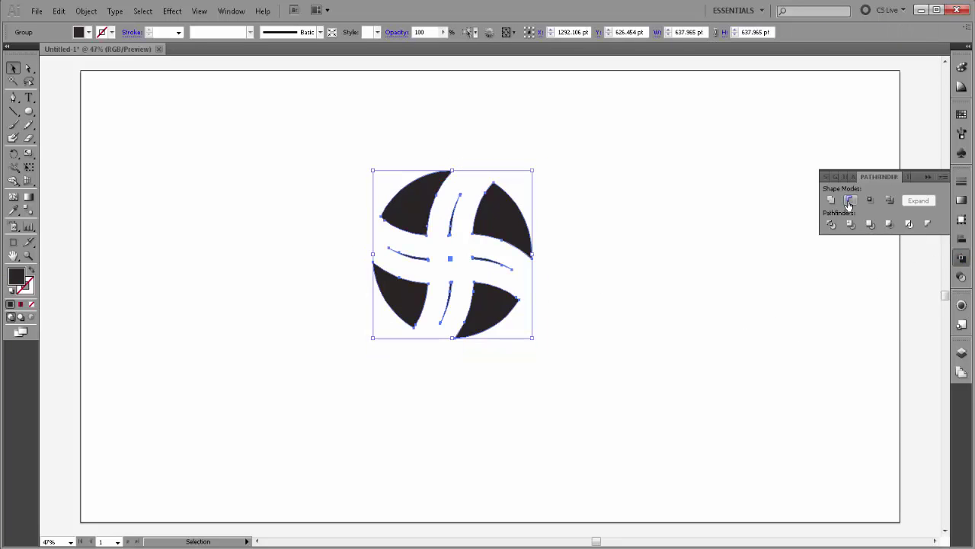
left_click(927, 177)
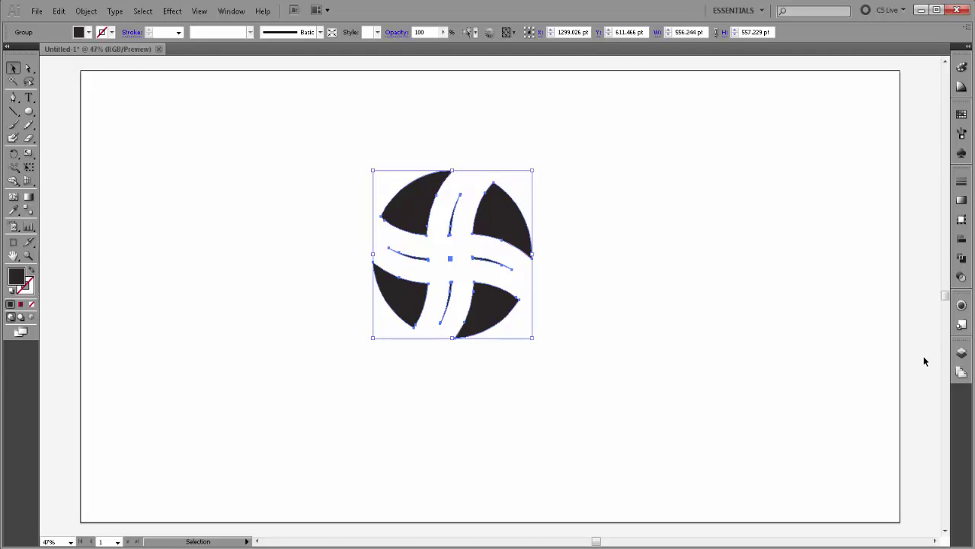
Make the four hidden red ribbons visible again in Layers and deselect.
left_click(961, 352)
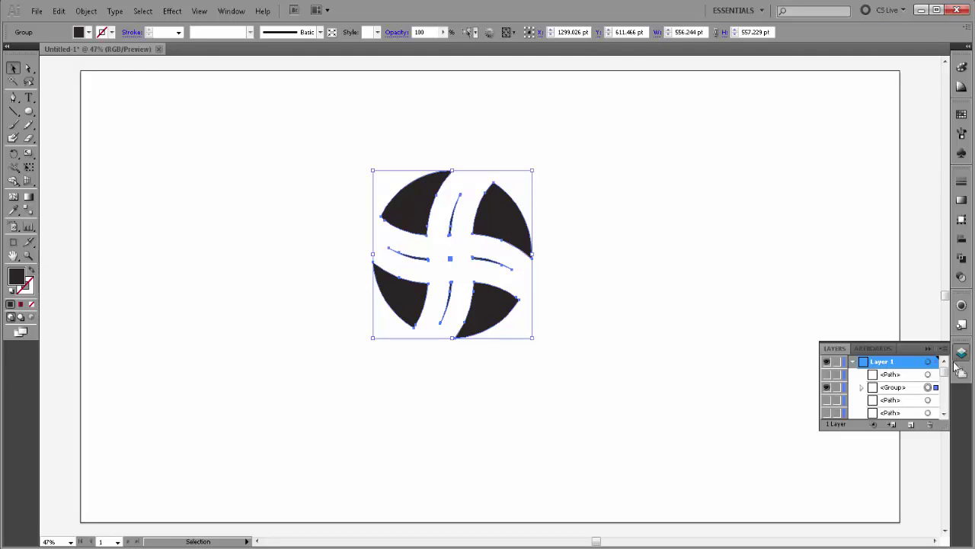
left_click(826, 374)
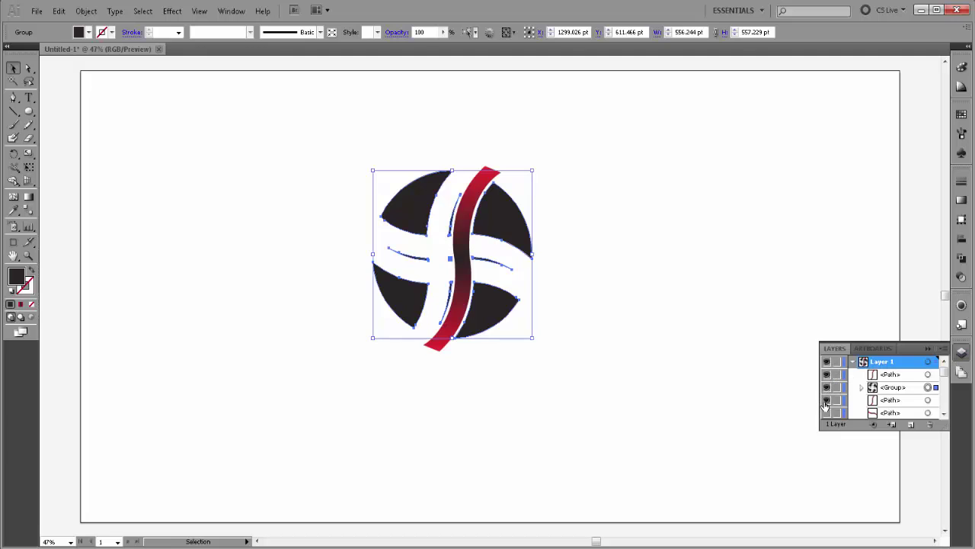
left_click(826, 401)
left_click(826, 412)
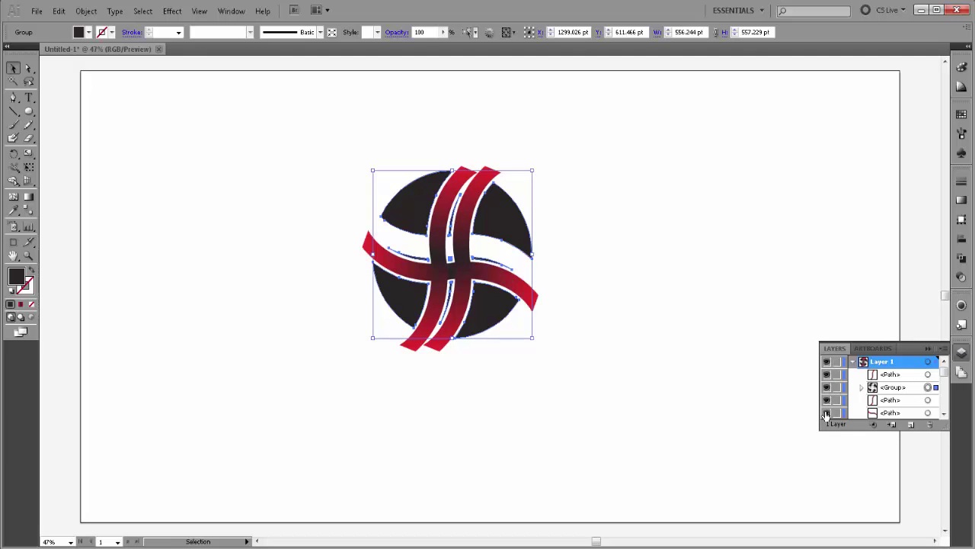
left_click(944, 413)
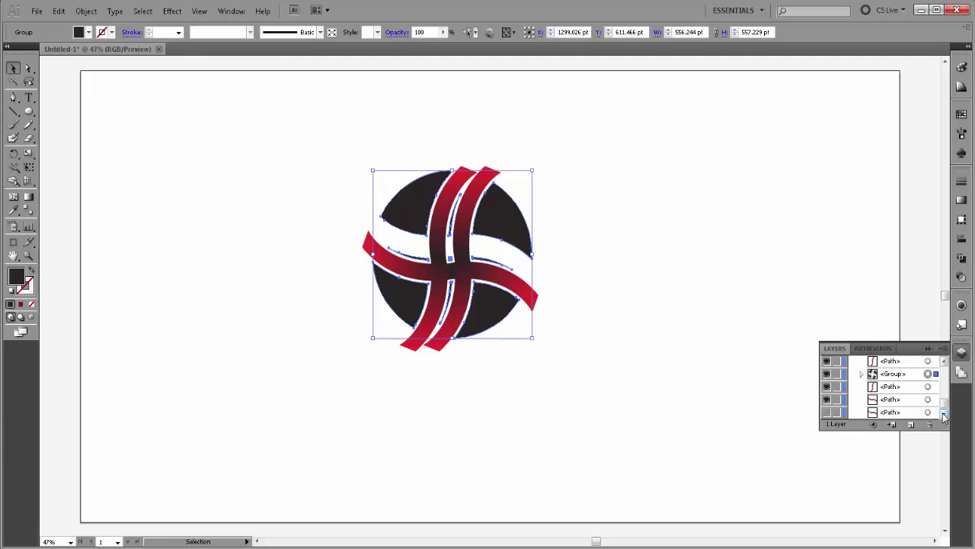
left_click(827, 412)
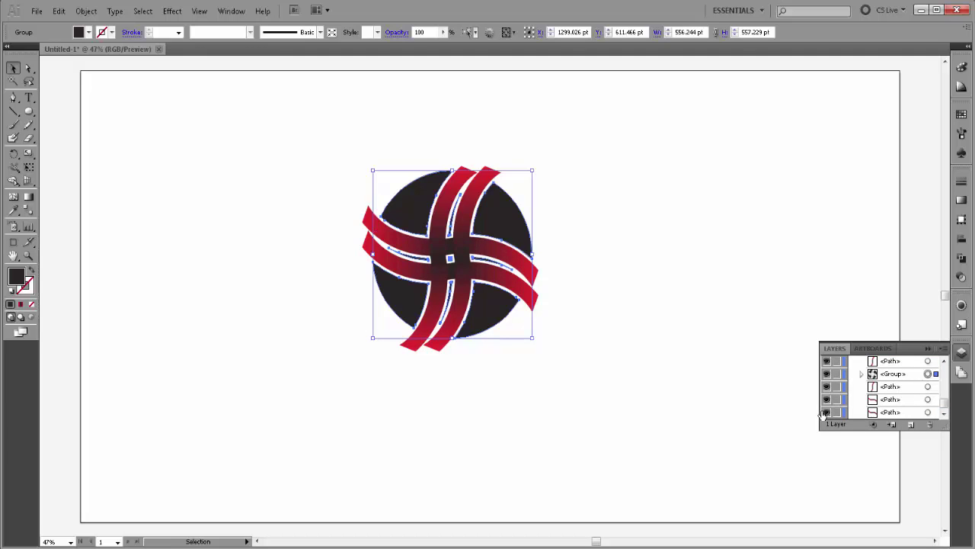
left_click(686, 323)
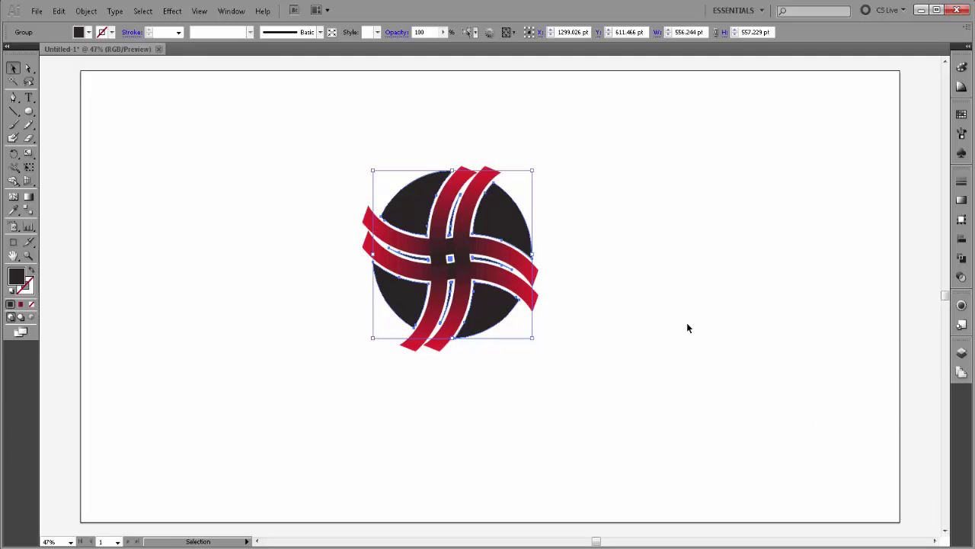
left_click(685, 322)
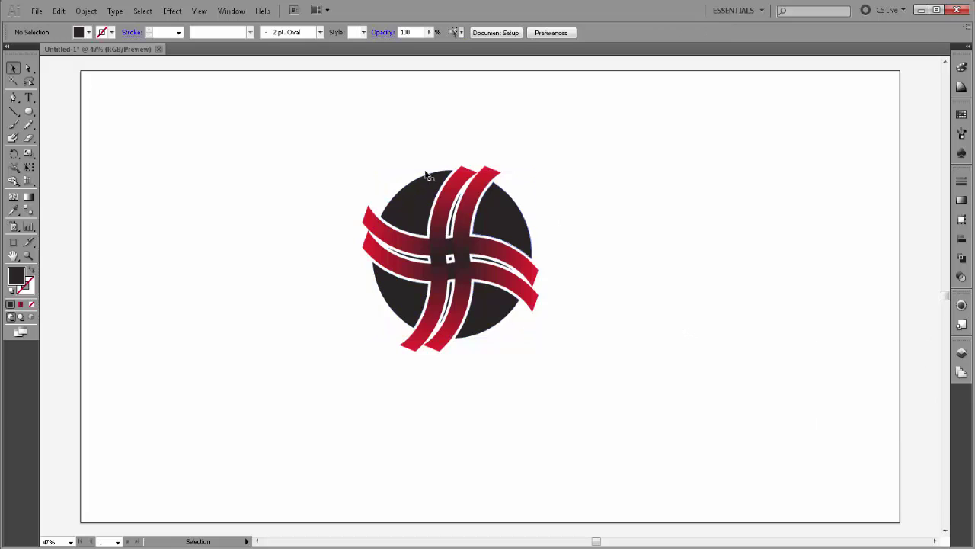
Group all logo parts and move the group toward the artboard centre.
left_click_drag(348, 148, 547, 326)
right_click(462, 272)
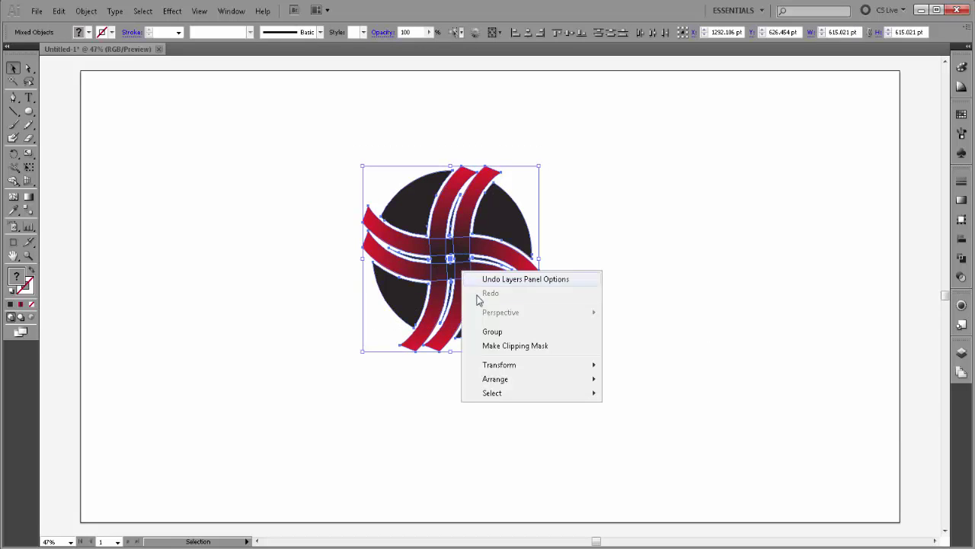
left_click(508, 332)
mouse_move(446, 282)
left_mouse_down()
mouse_move(531, 305)
mouse_move(509, 302)
left_mouse_up()
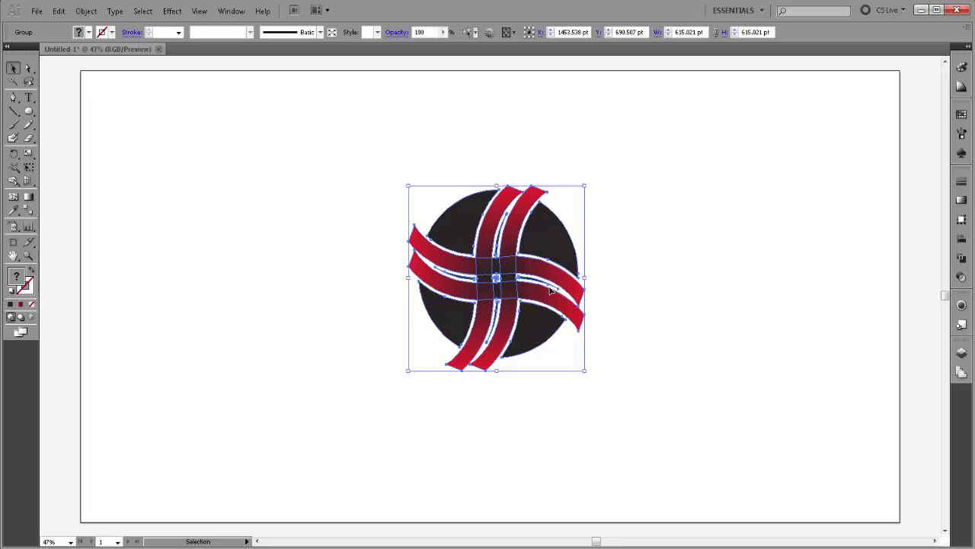
left_click_drag(520, 288, 504, 284)
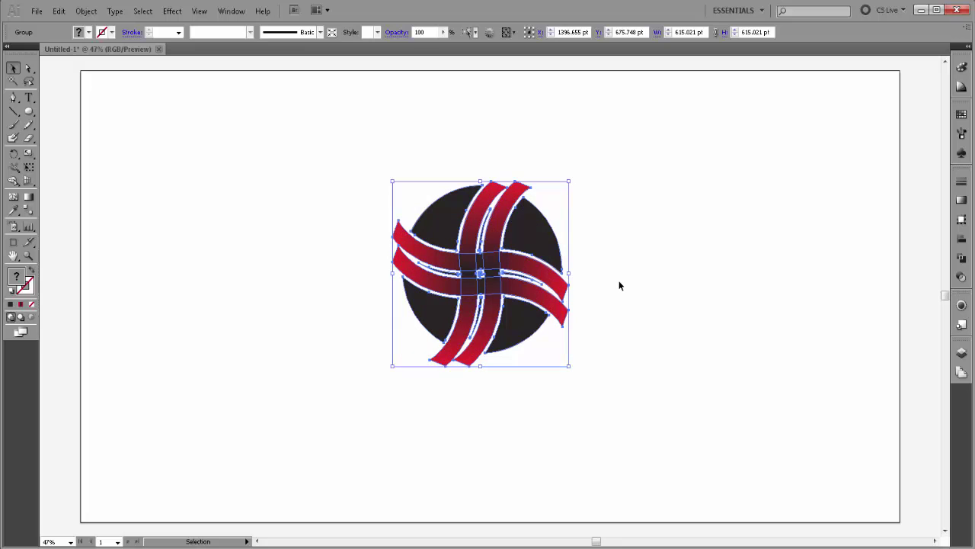
left_click(620, 281)
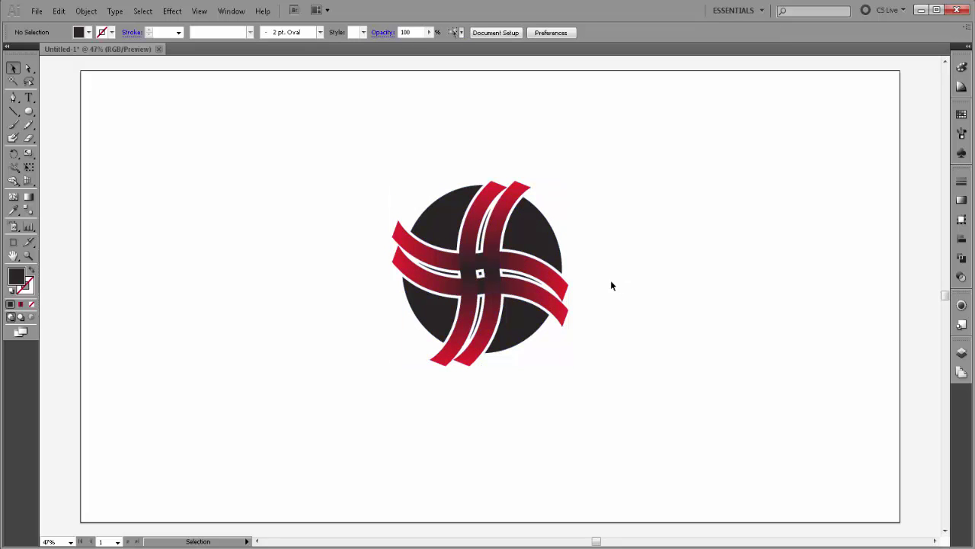
Draw a yellow-filled rectangle covering the whole artboard.
left_click(88, 34)
left_click(46, 46)
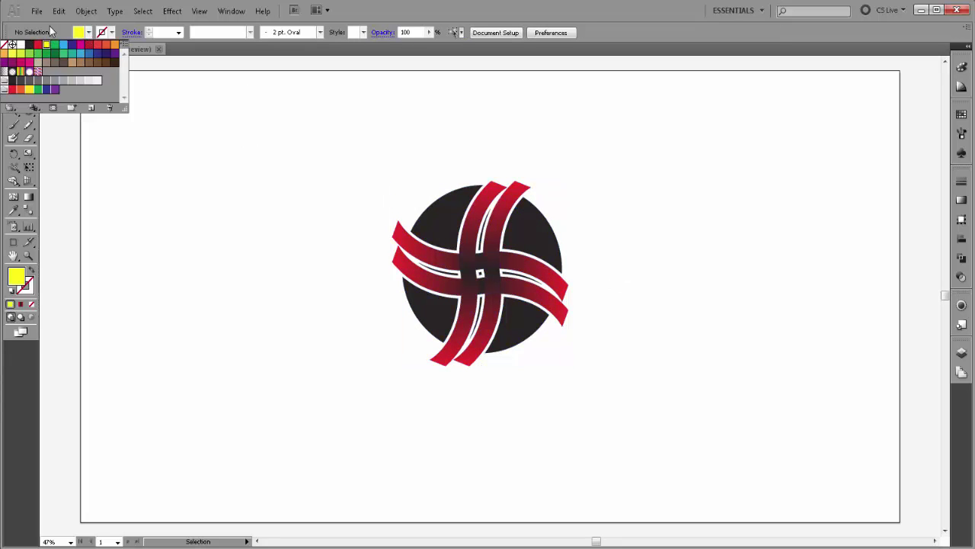
left_click_drag(29, 116, 57, 111)
mouse_move(82, 69)
left_mouse_down()
mouse_move(882, 494)
mouse_move(899, 521)
left_mouse_up()
Send the yellow rectangle to the back, behind the logo, and deselect it.
right_click(626, 342)
mouse_move(660, 319)
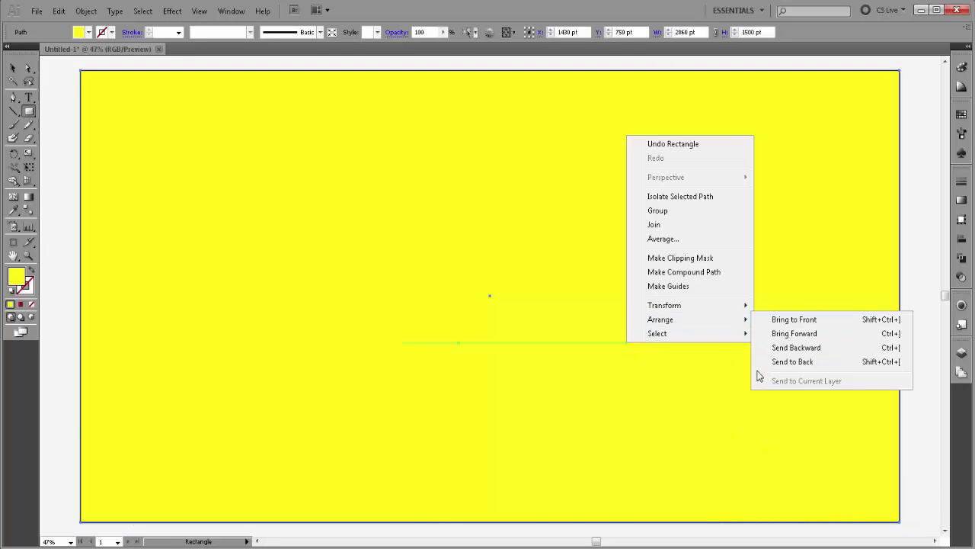
left_click(785, 361)
left_click(13, 69)
left_click(69, 92)
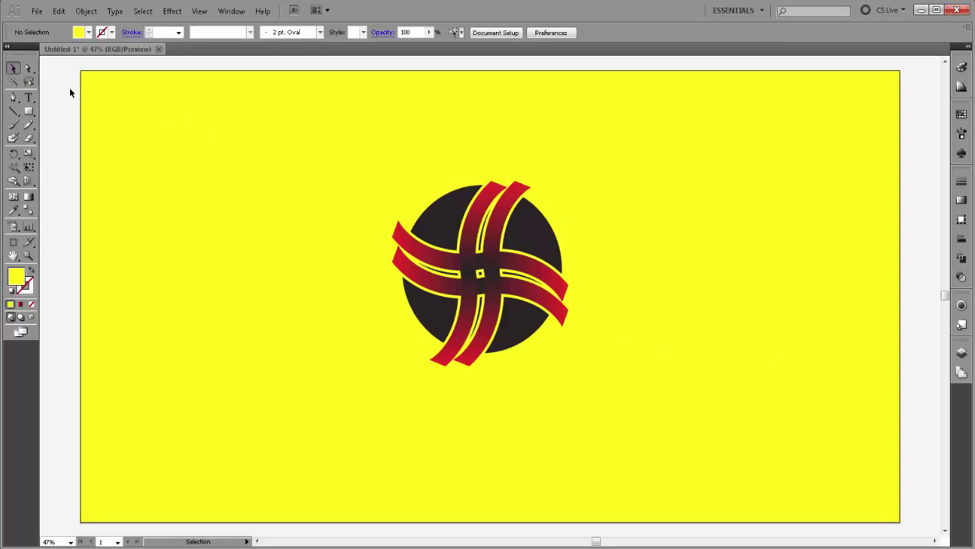